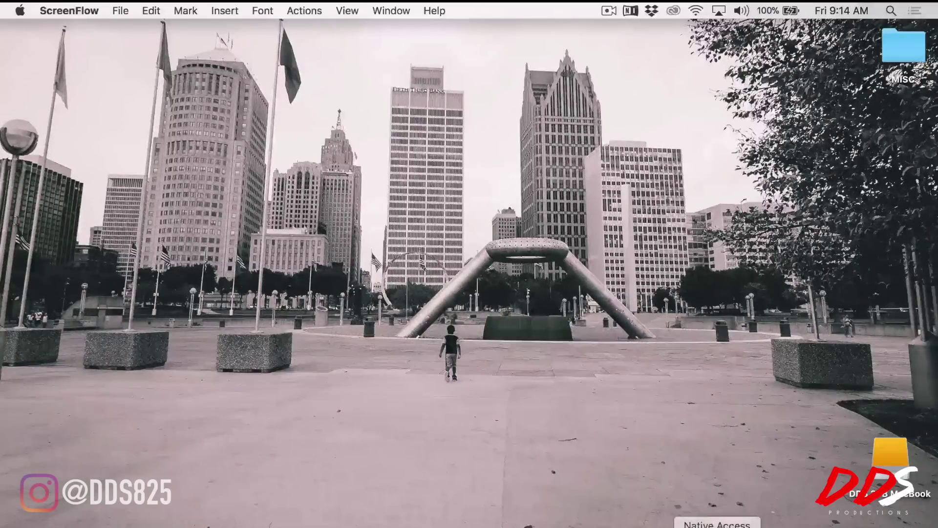
Step: Restore Native Access from the Dock and scroll down through the 61 not-installed products
click(712, 521)
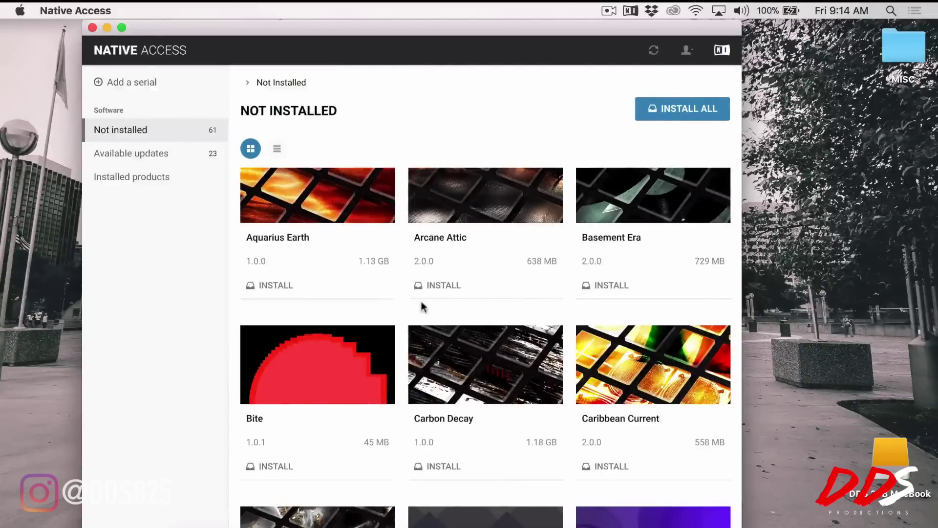
scroll(421, 301, down, 5)
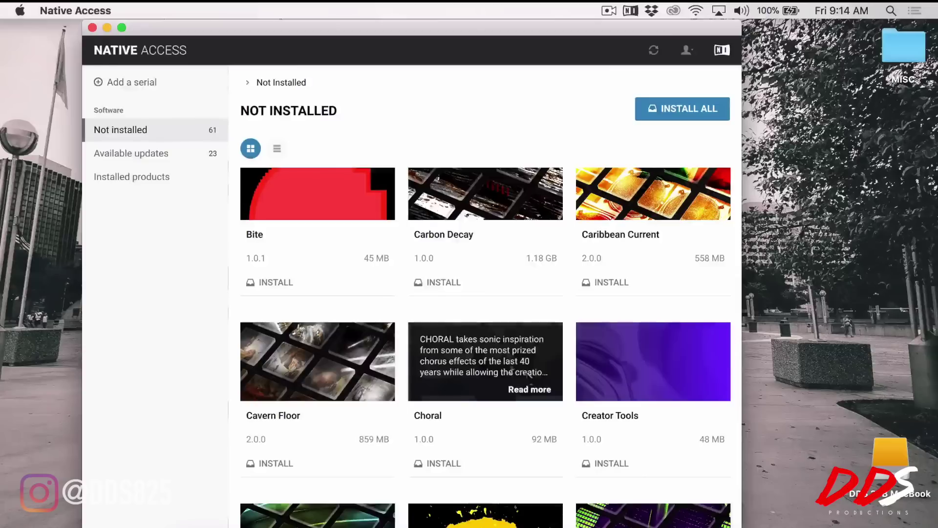
scroll(570, 395, down, 10)
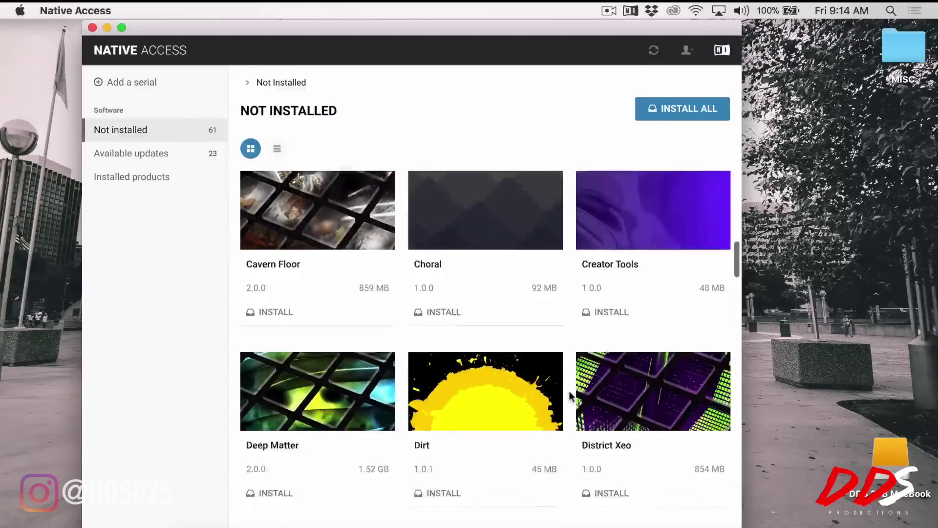
scroll(570, 394, down, 12)
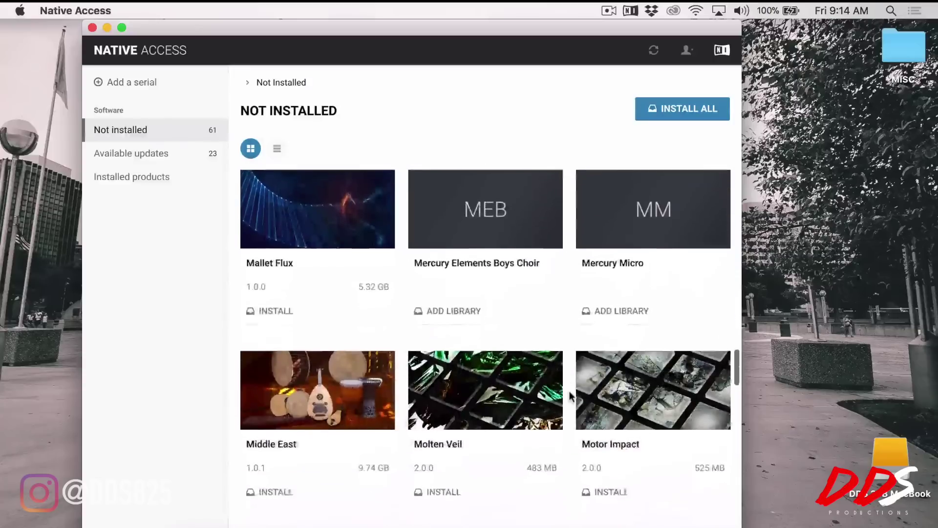
mouse_move(348, 293)
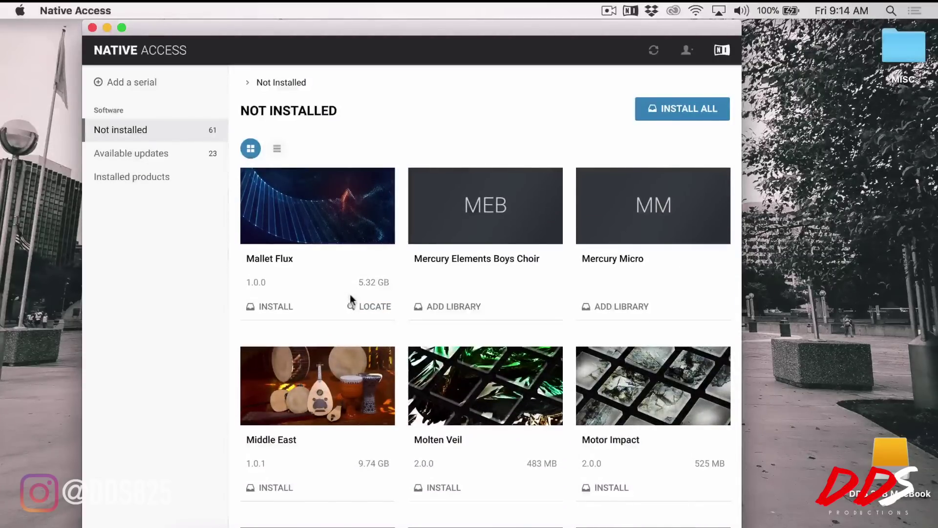
mouse_move(313, 471)
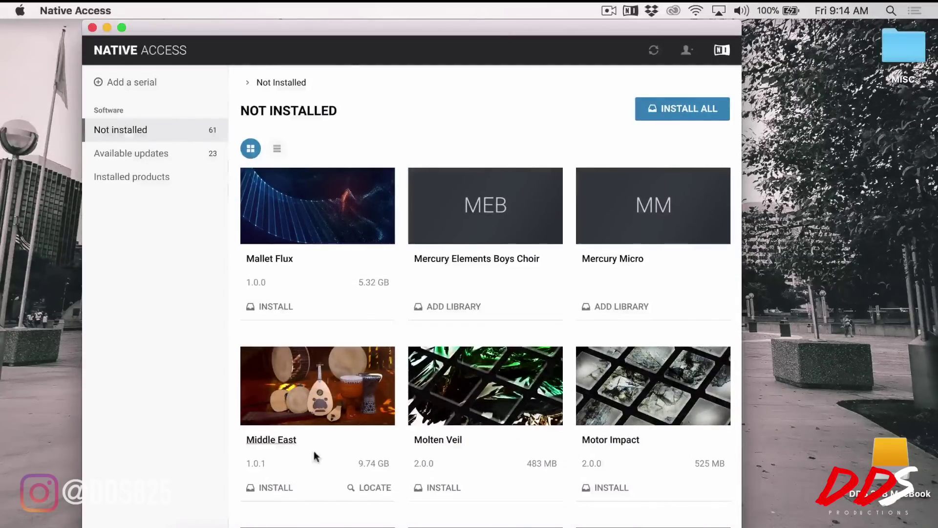
scroll(500, 477, down, 7)
scroll(500, 472, down, 5)
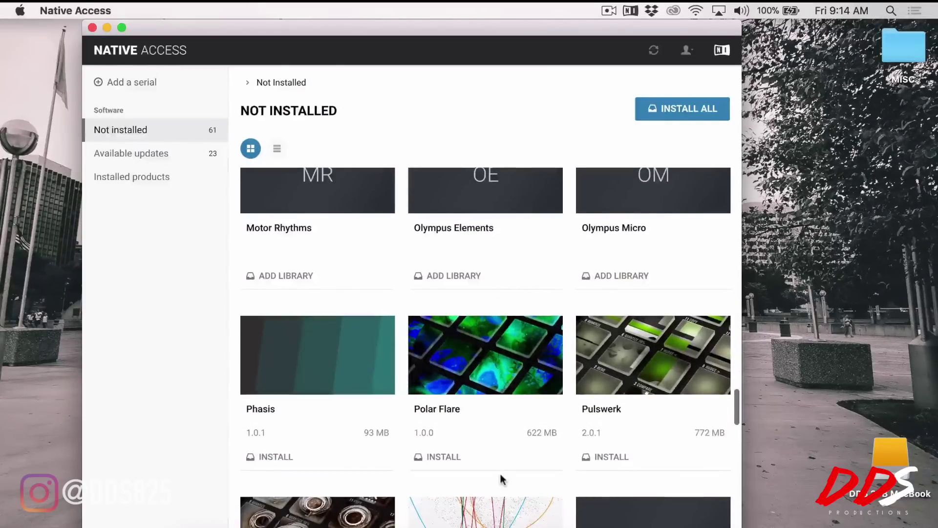
scroll(499, 472, down, 2)
scroll(500, 477, down, 8)
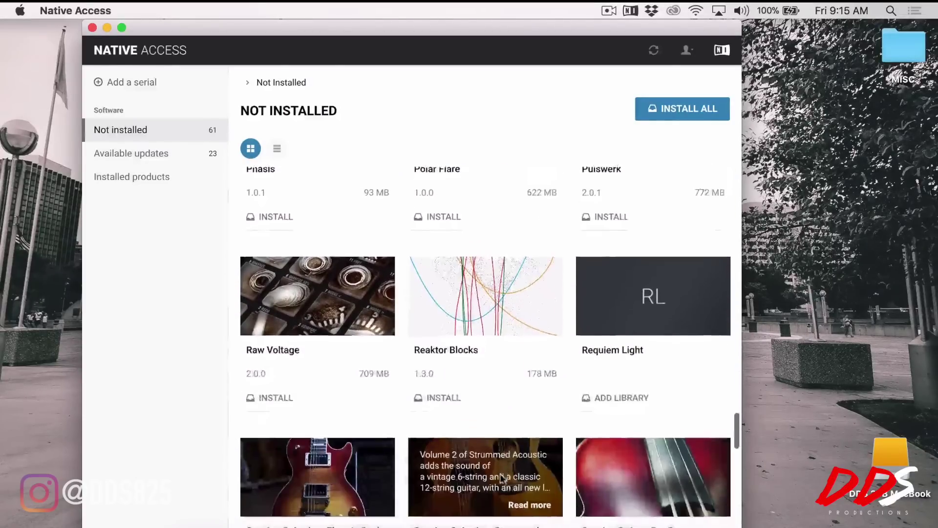
mouse_move(723, 433)
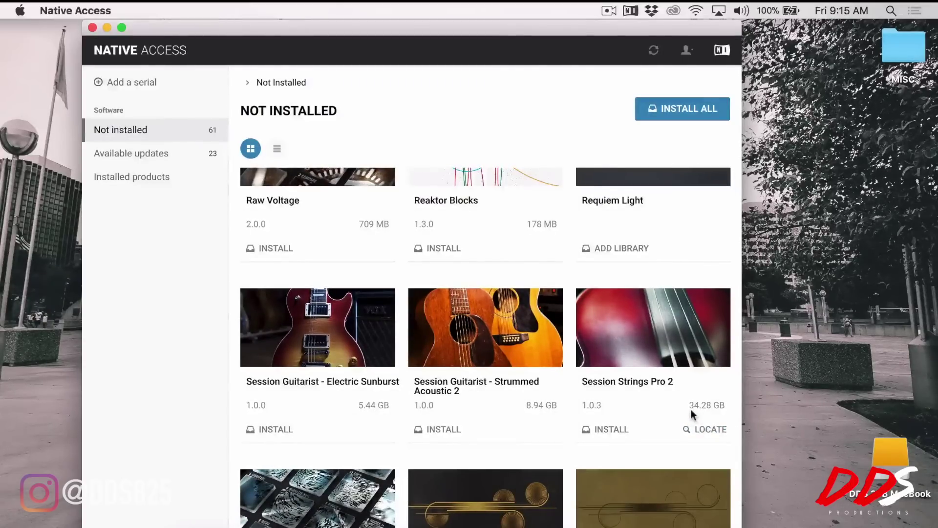
scroll(628, 408, down, 5)
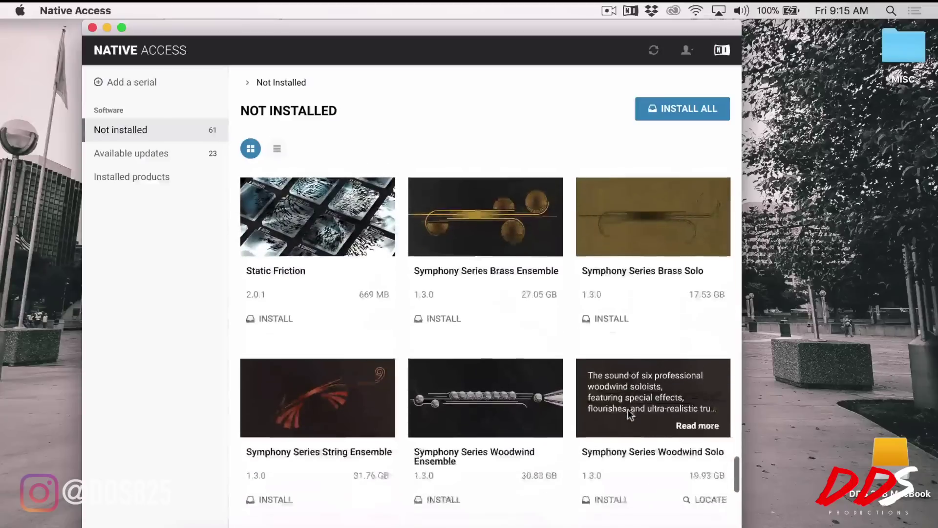
scroll(628, 410, down, 5)
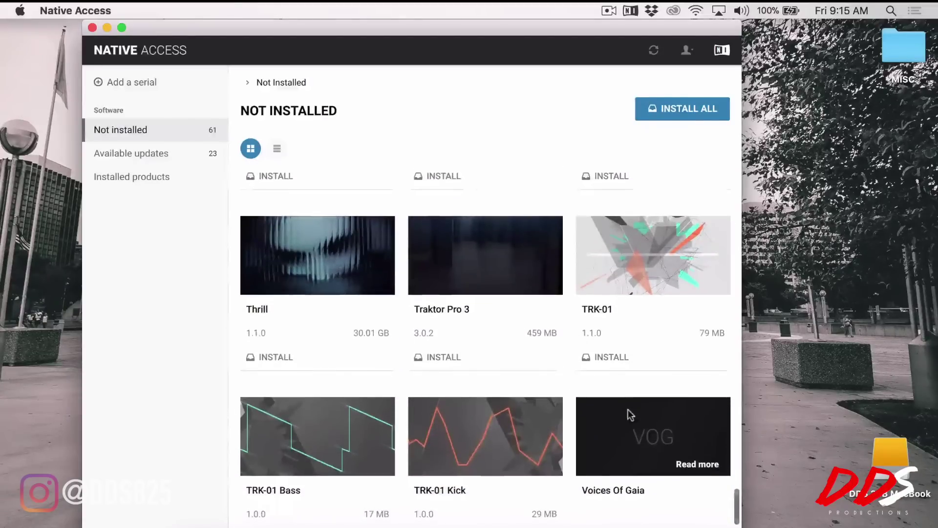
scroll(629, 409, down, 2)
Step: Return to the top and check free space: 21.95 GB internal, 1.03 TB on the external disk
scroll(628, 409, up, 15)
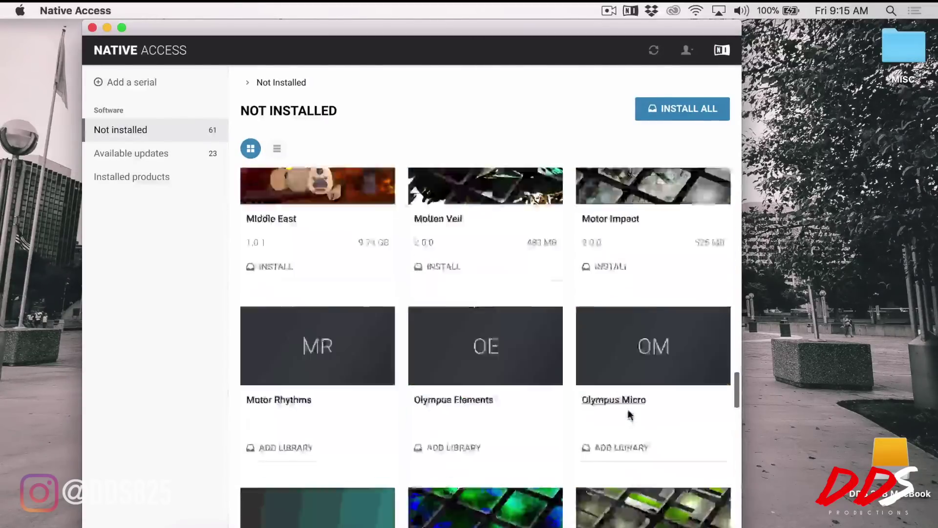
scroll(628, 409, up, 15)
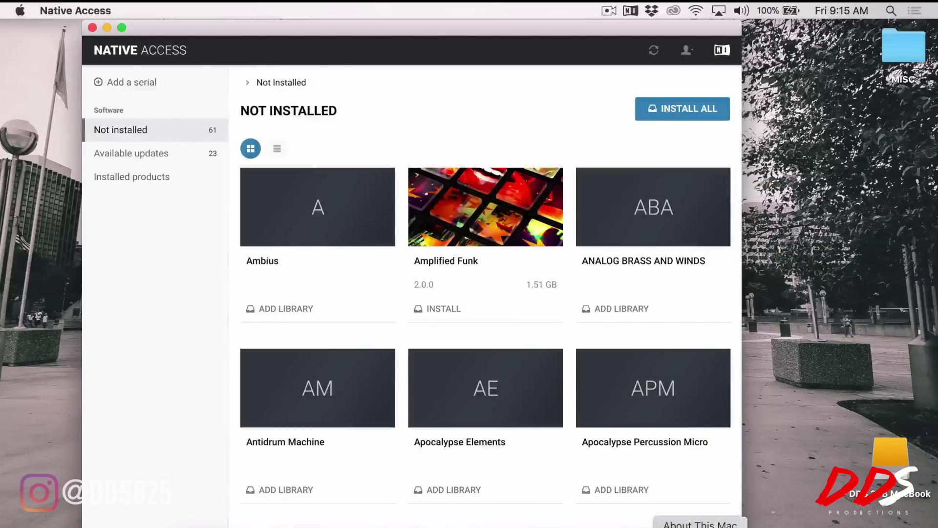
click(700, 526)
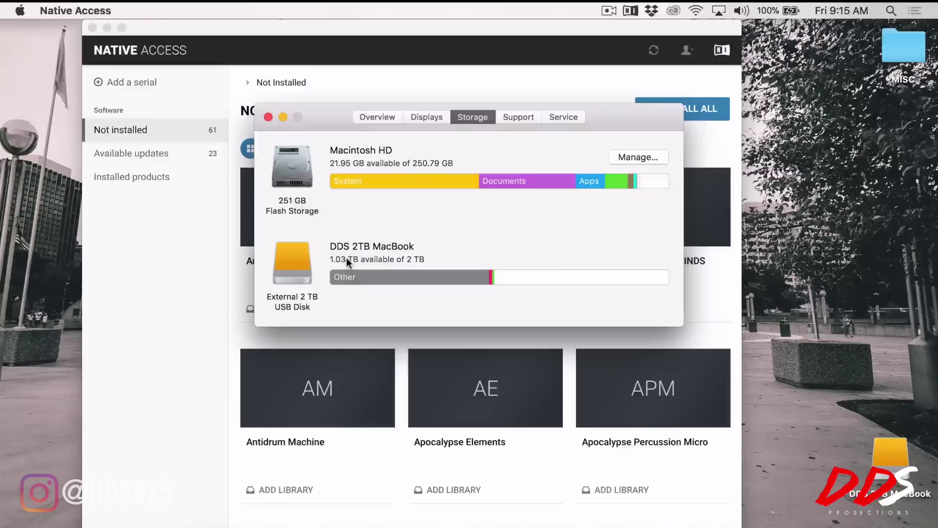
click(272, 117)
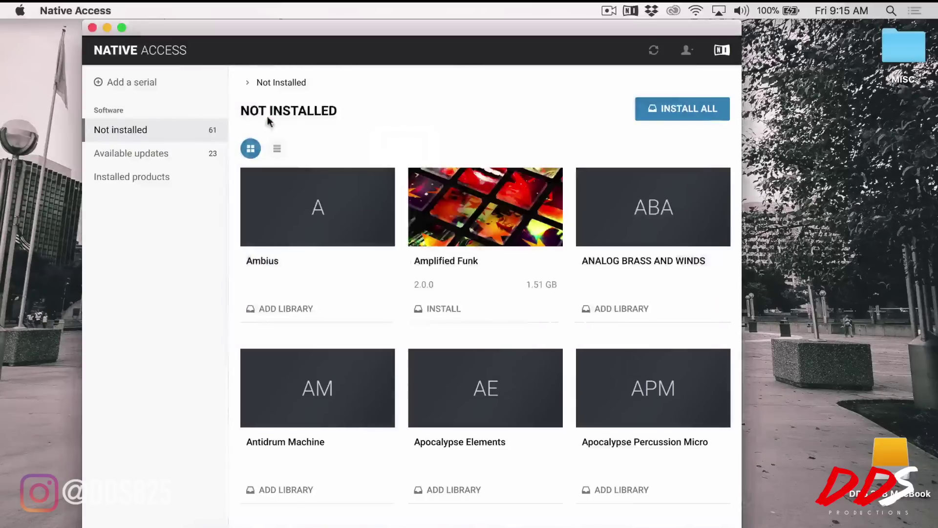
Step: Point download and content locations to Native Instruments folders on DDS 2TB MacBook 1, then save
click(92, 11)
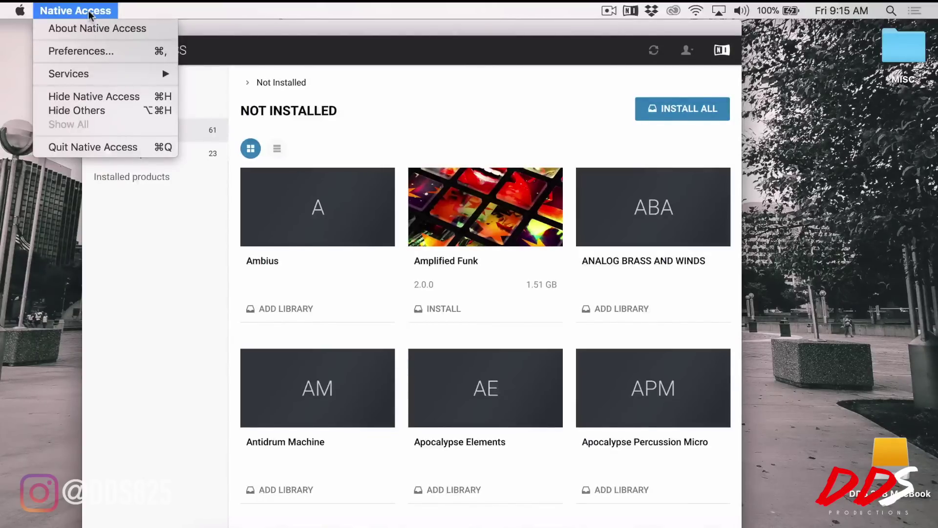
click(88, 49)
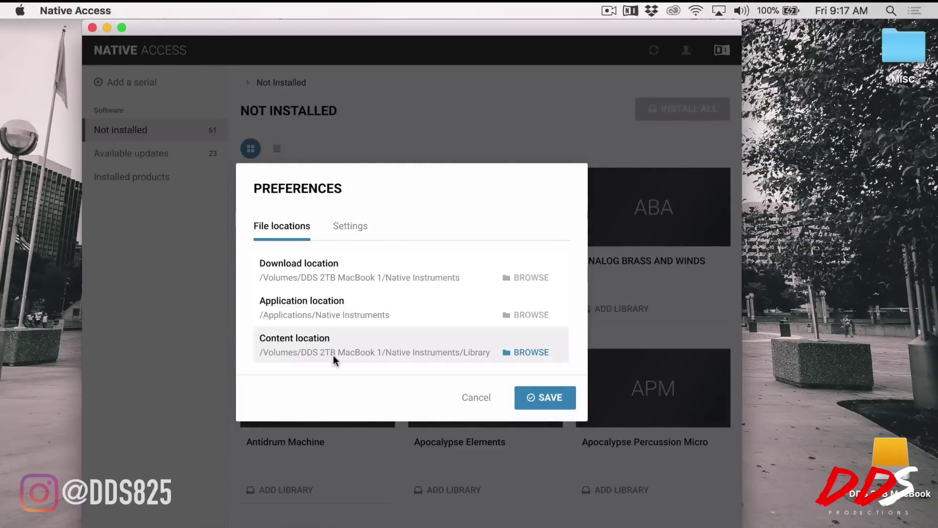
click(535, 399)
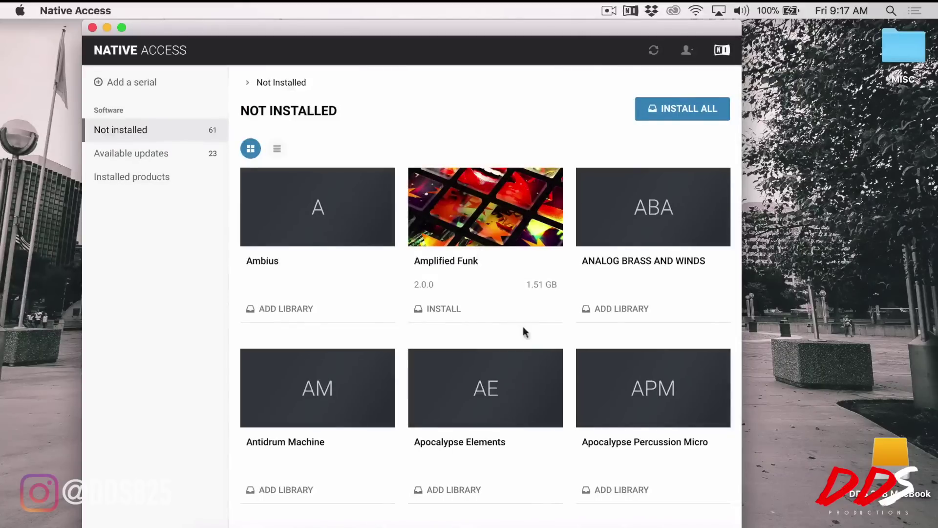
Step: Start installing the Aquarius Earth and Amplified Funk expansions from the Not installed grid
scroll(524, 332, down, 3)
scroll(523, 331, down, 2)
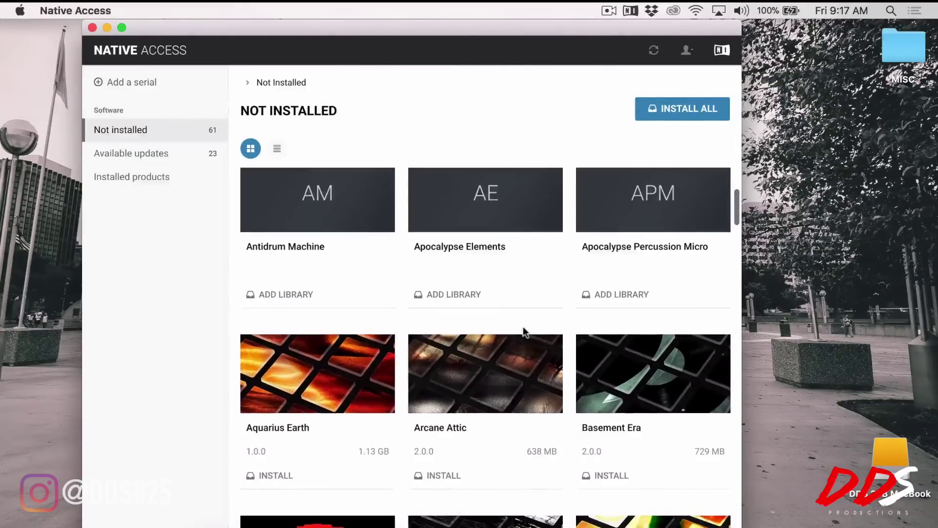
scroll(523, 332, down, 3)
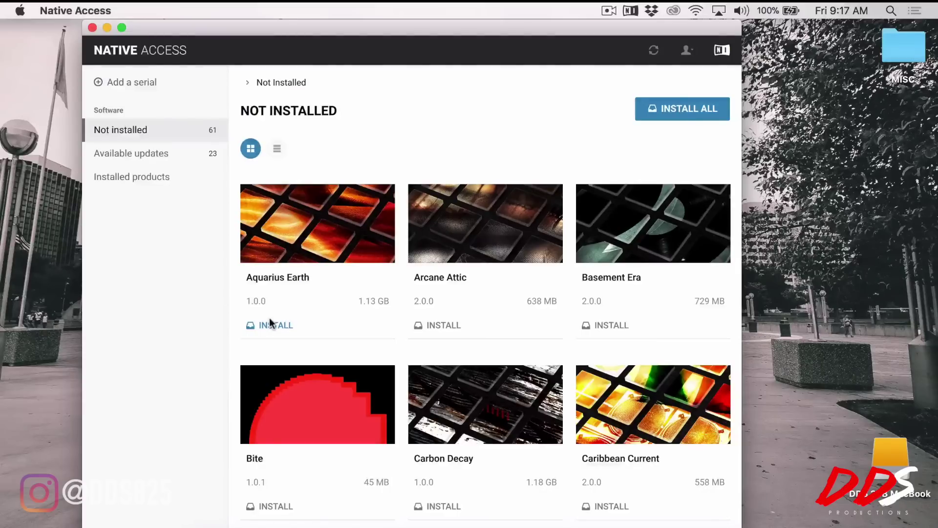
click(271, 324)
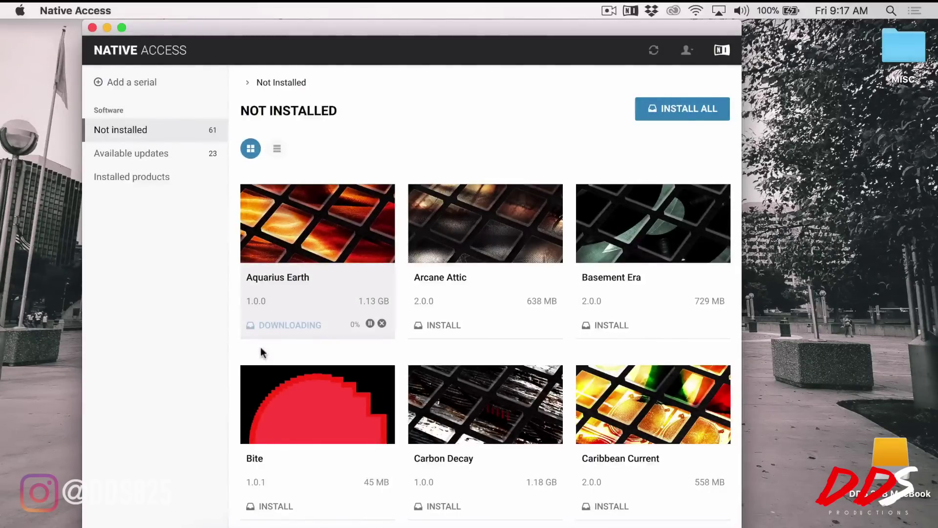
mouse_move(458, 395)
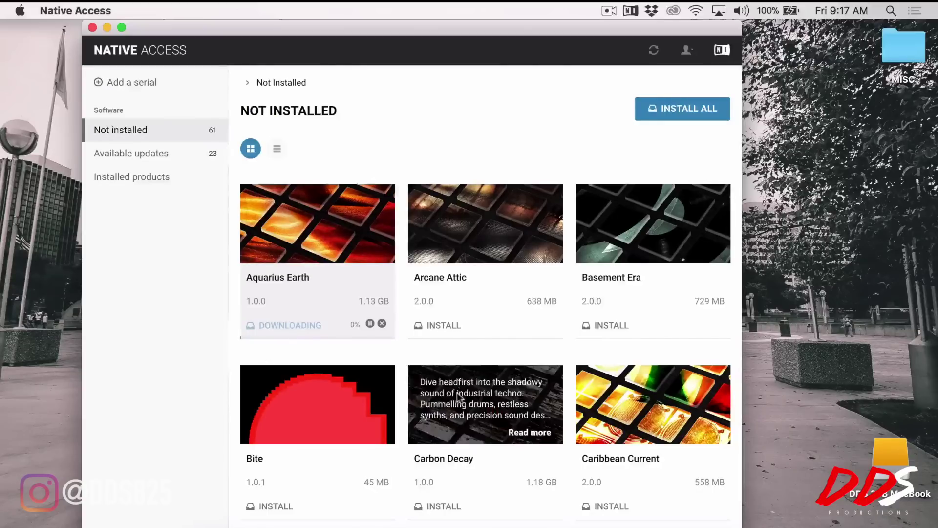
scroll(547, 361, up, 5)
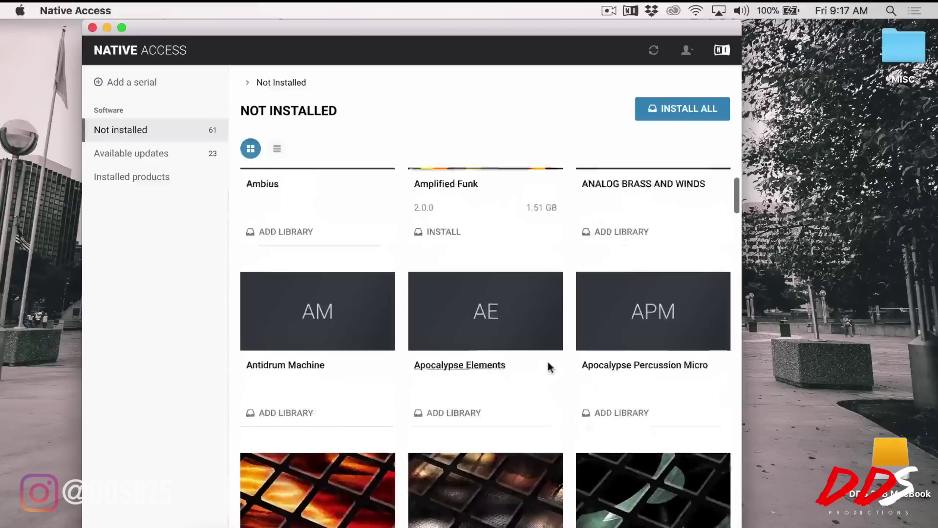
scroll(548, 362, up, 2)
click(430, 309)
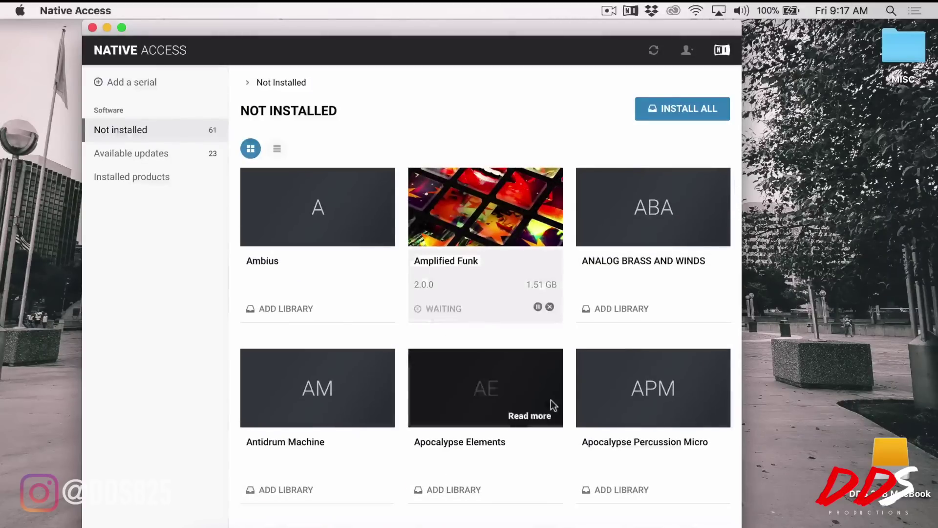
Step: Scroll down to Mallet Flux and queue it for installation
scroll(551, 400, down, 6)
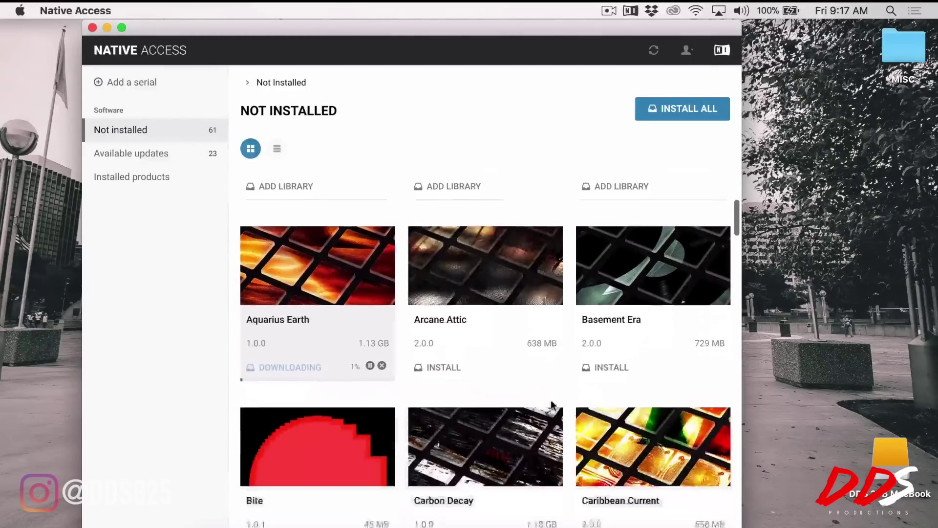
scroll(551, 405, down, 9)
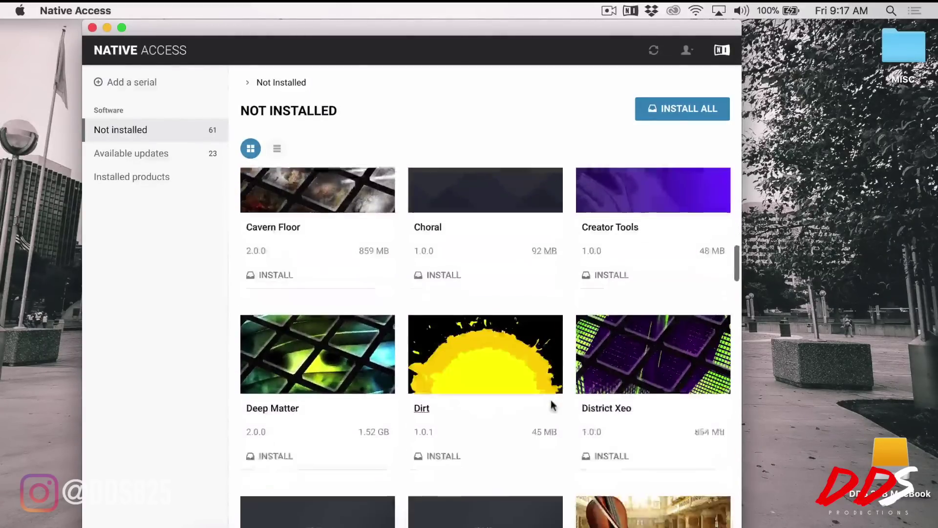
scroll(551, 405, down, 11)
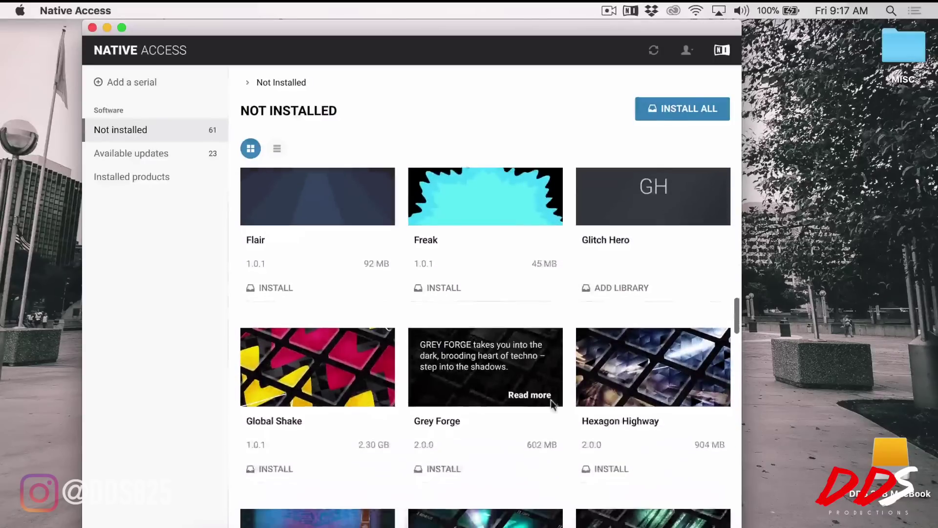
scroll(550, 400, down, 7)
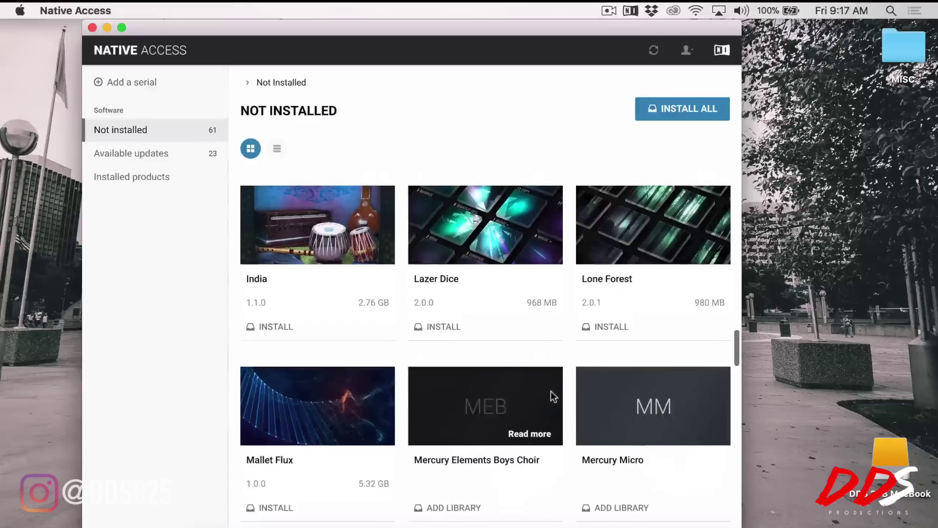
scroll(550, 391, down, 4)
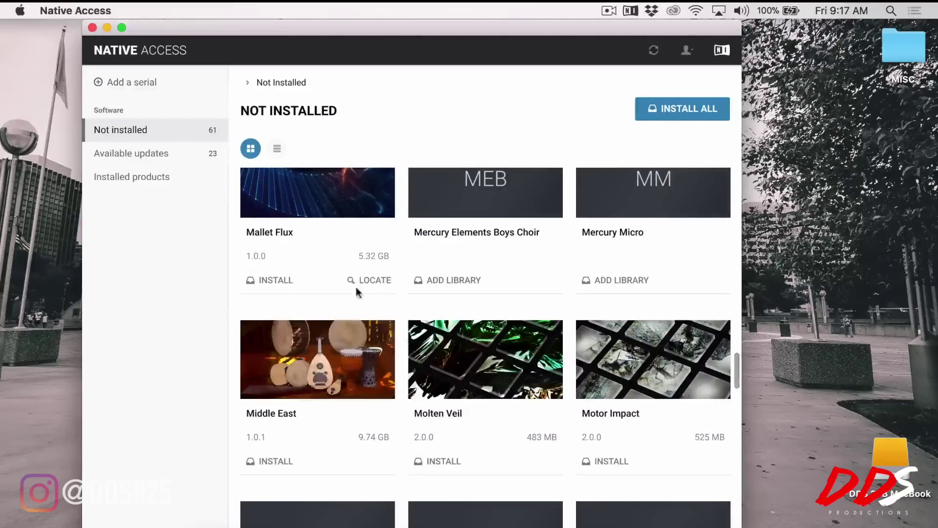
click(273, 281)
Step: Show the Available Updates list of 23 products, starting with Astral Flutter
scroll(404, 295, down, 6)
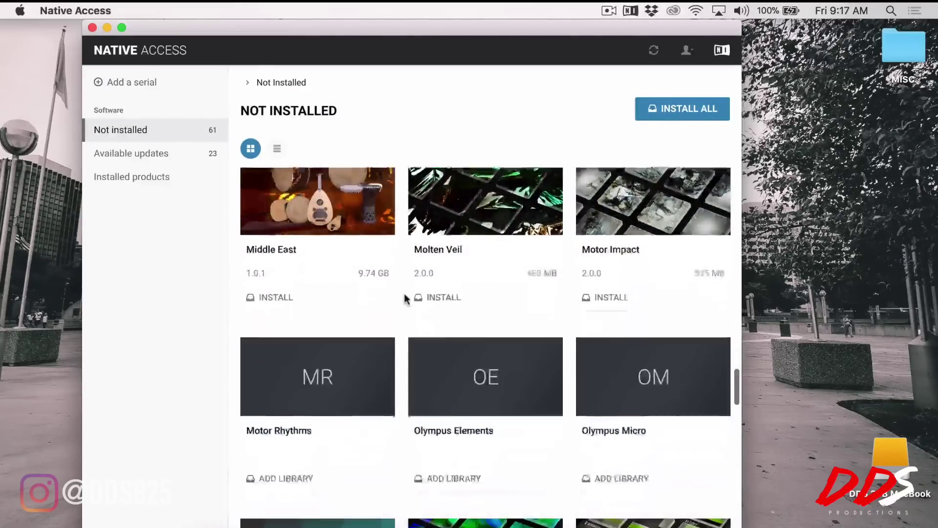
scroll(404, 293, down, 7)
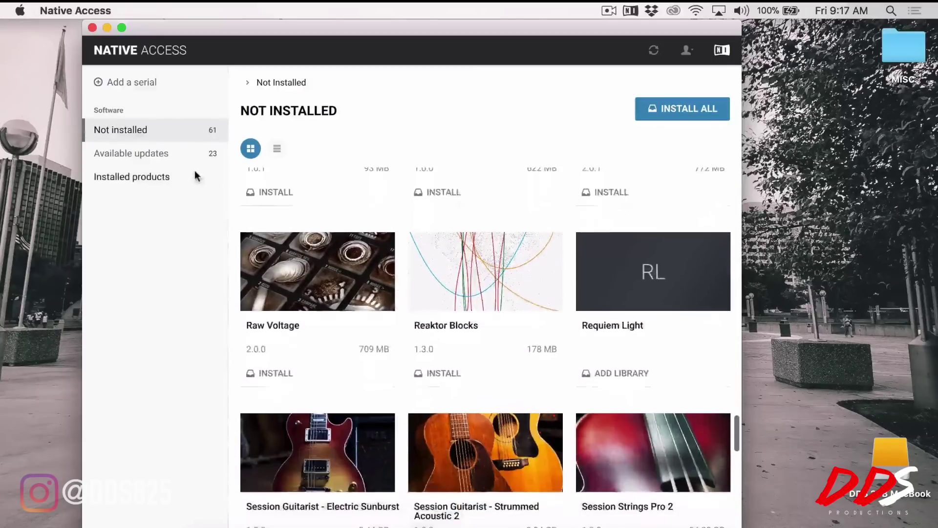
click(146, 153)
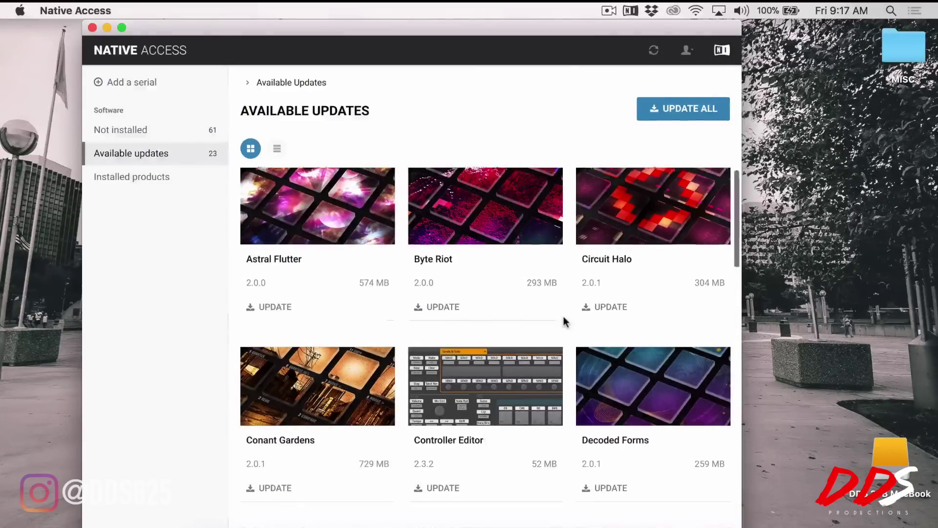
Step: Review the 23 queued updates, then return to the Not installed products list
scroll(564, 321, down, 4)
scroll(564, 321, down, 8)
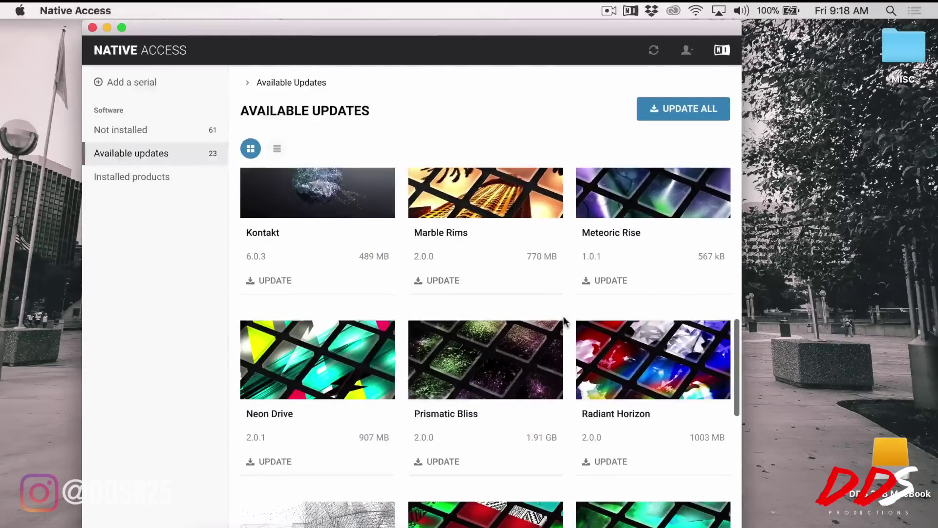
scroll(564, 322, down, 4)
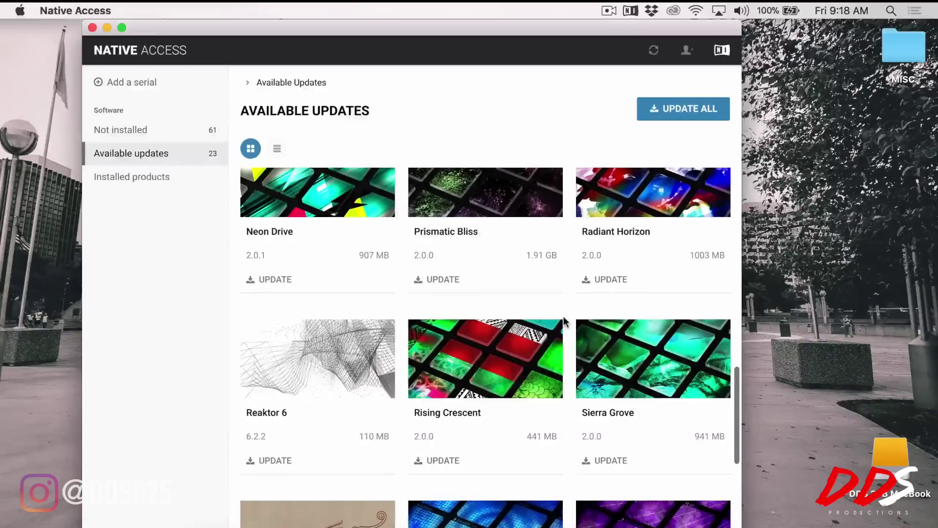
scroll(564, 321, down, 4)
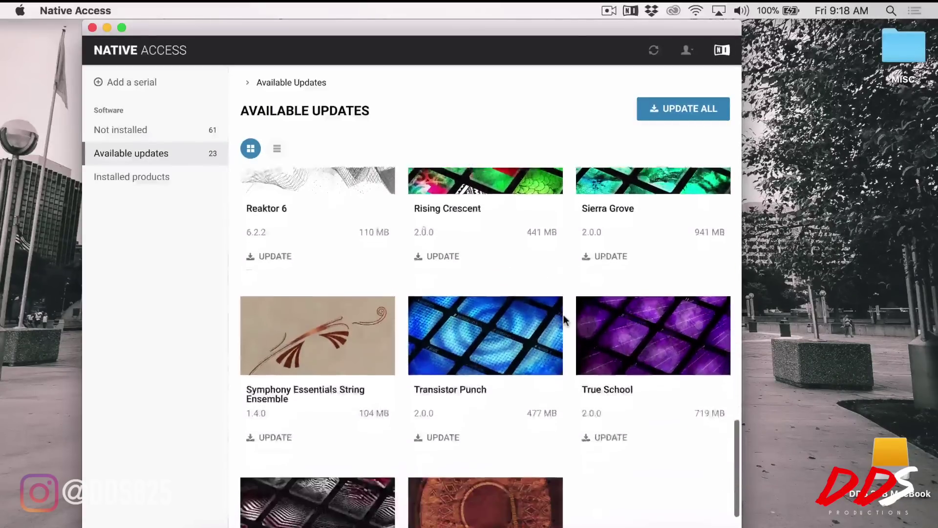
scroll(565, 322, down, 3)
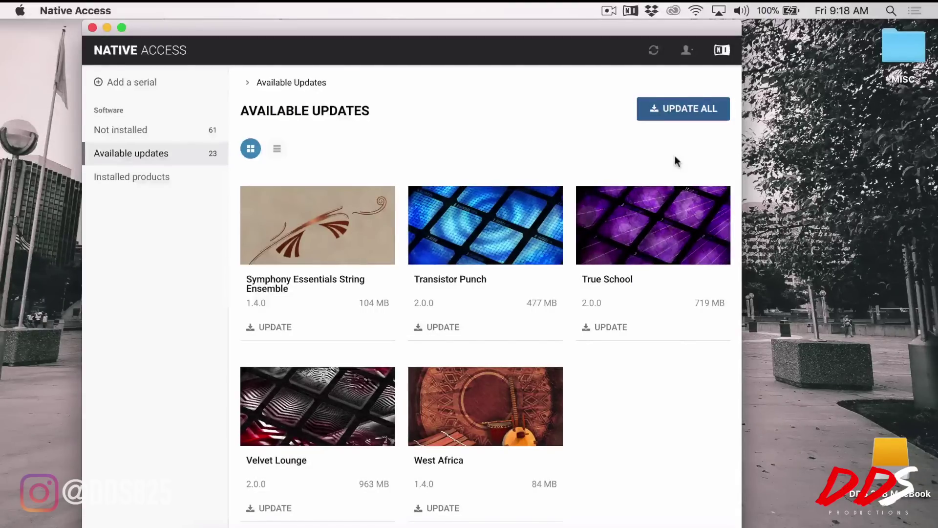
scroll(647, 242, up, 10)
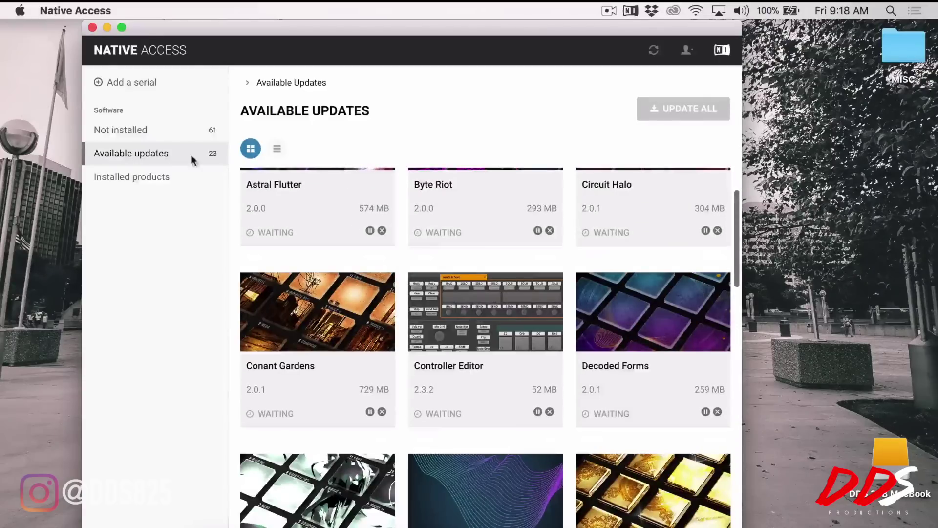
scroll(356, 297, up, 2)
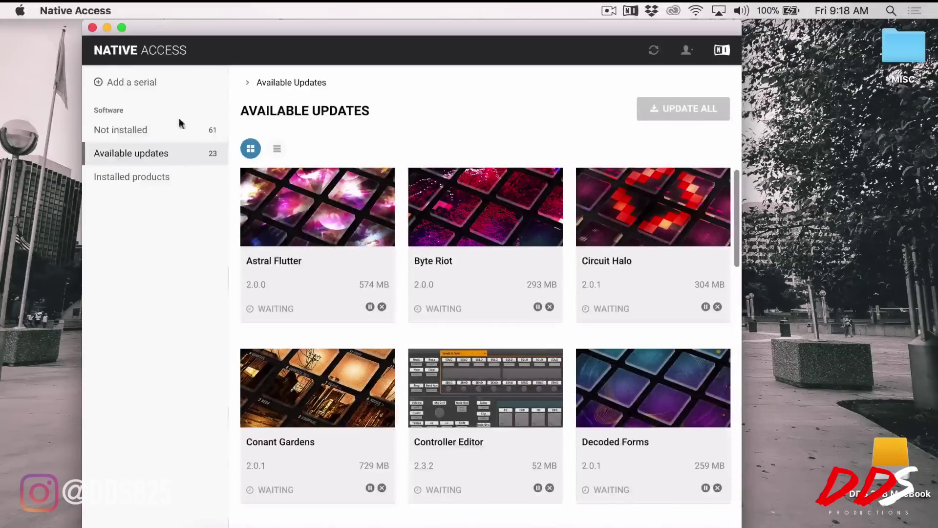
click(172, 135)
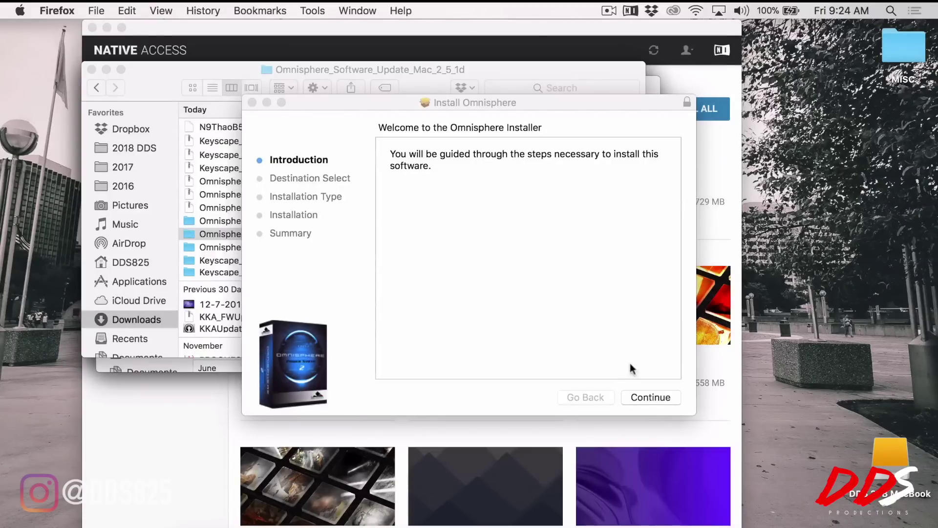
Step: Advance the Omnisphere installer to the 102.9 MB Standard Install on Macintosh HD and start it
click(639, 400)
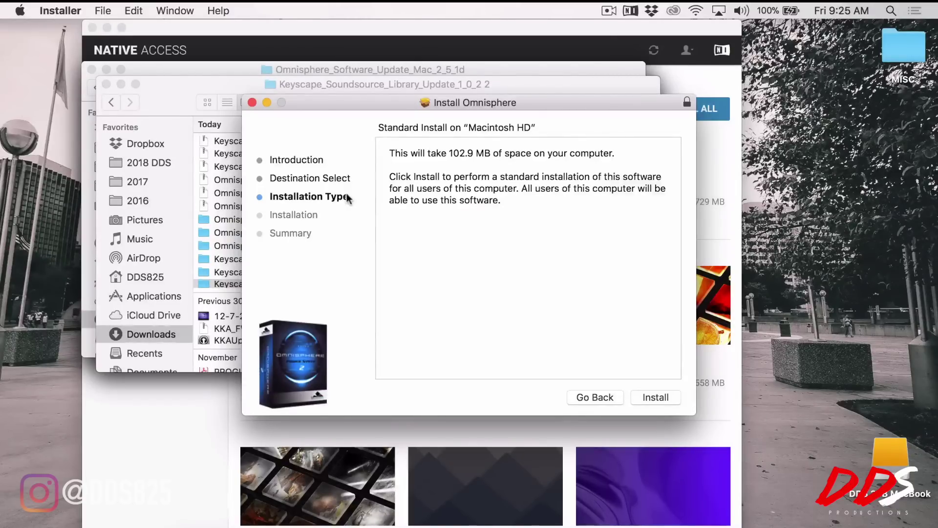
click(587, 397)
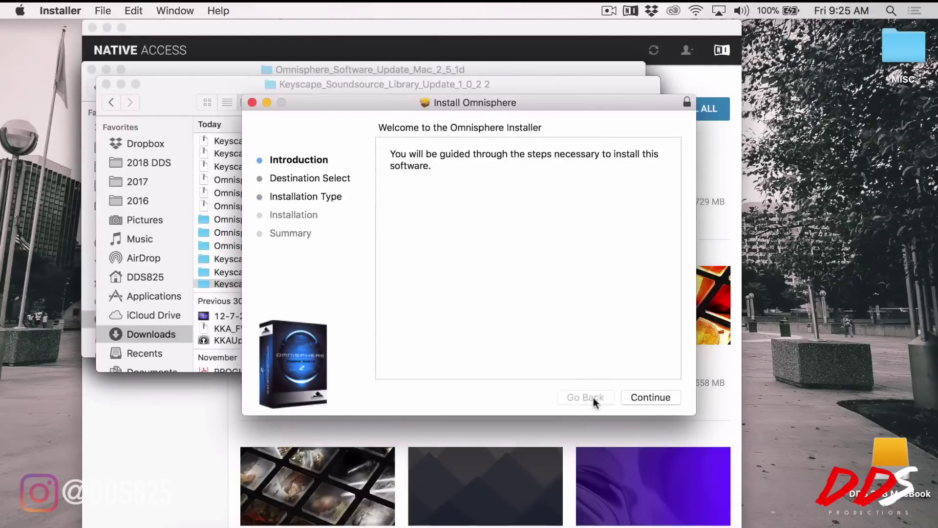
click(647, 398)
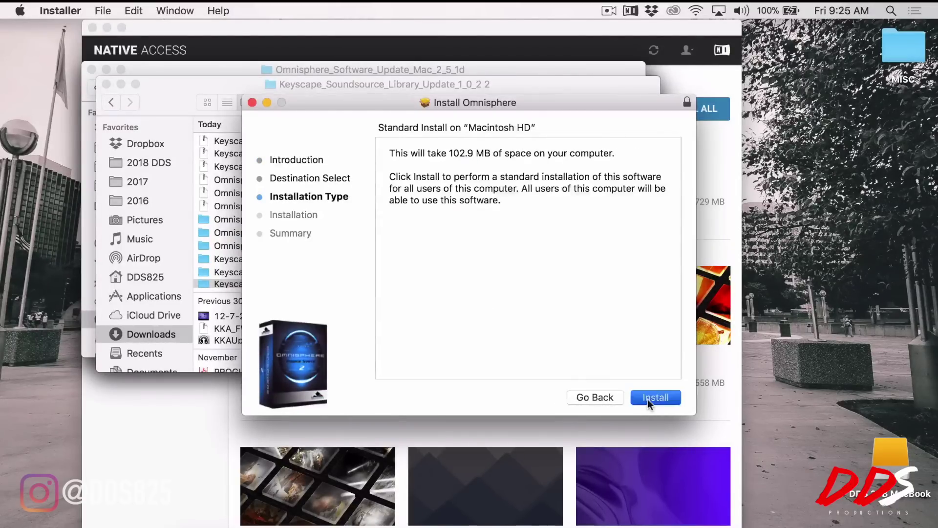
click(647, 397)
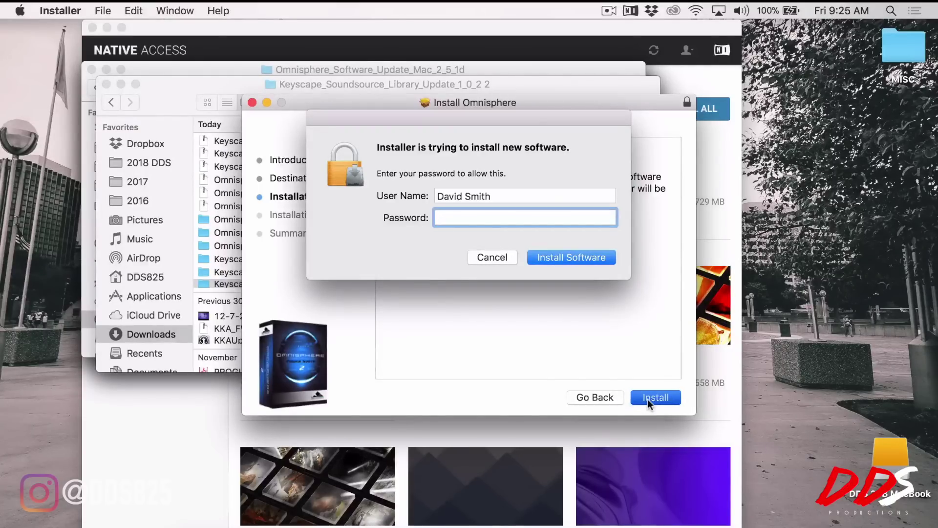
Step: Drag the password prompt right of the installer so the 102.9 MB install details show
drag(537, 115, 694, 114)
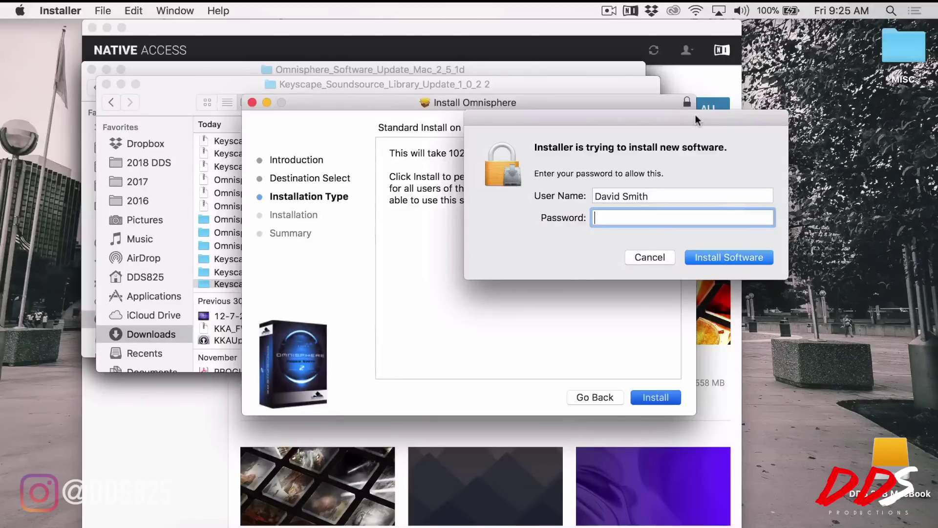